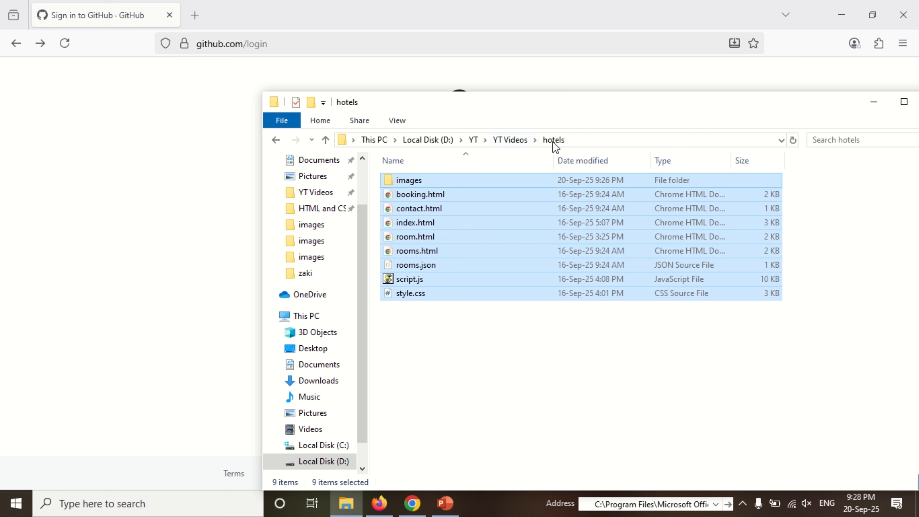
Sign up for GitHub with the listed Google account, keeping the suggested username and India as the country.
{"action": "left_click", "coordinate": [468, 382]}
{"action": "left_click", "coordinate": [167, 261]}
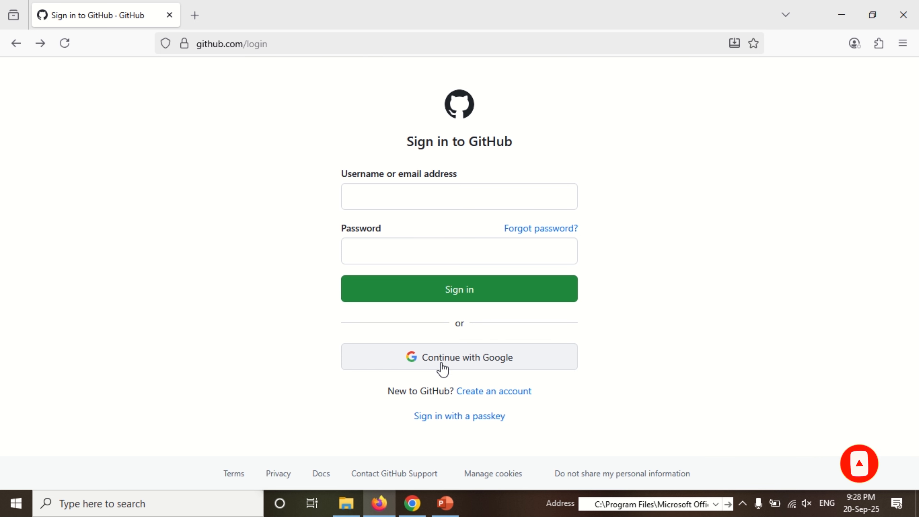
{"action": "left_click", "coordinate": [449, 359]}
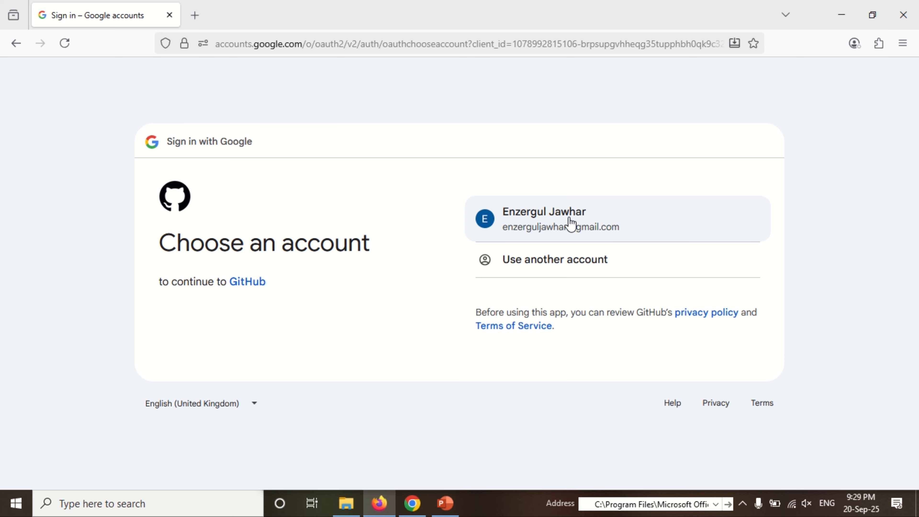
{"action": "left_click", "coordinate": [570, 222]}
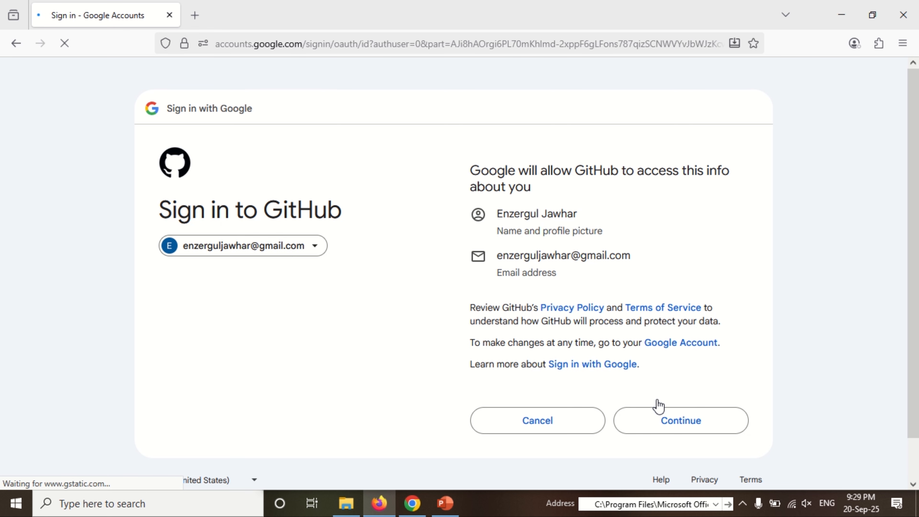
{"action": "left_click", "coordinate": [670, 418]}
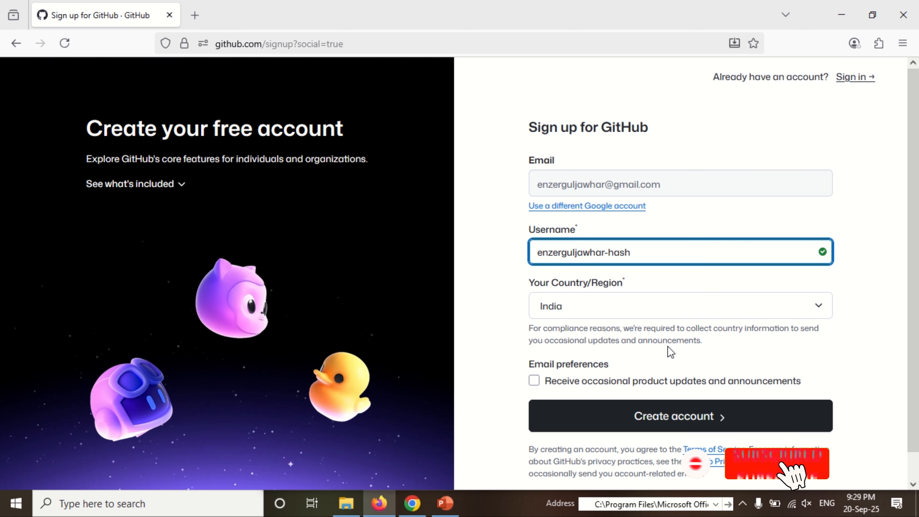
{"action": "left_click", "coordinate": [686, 416]}
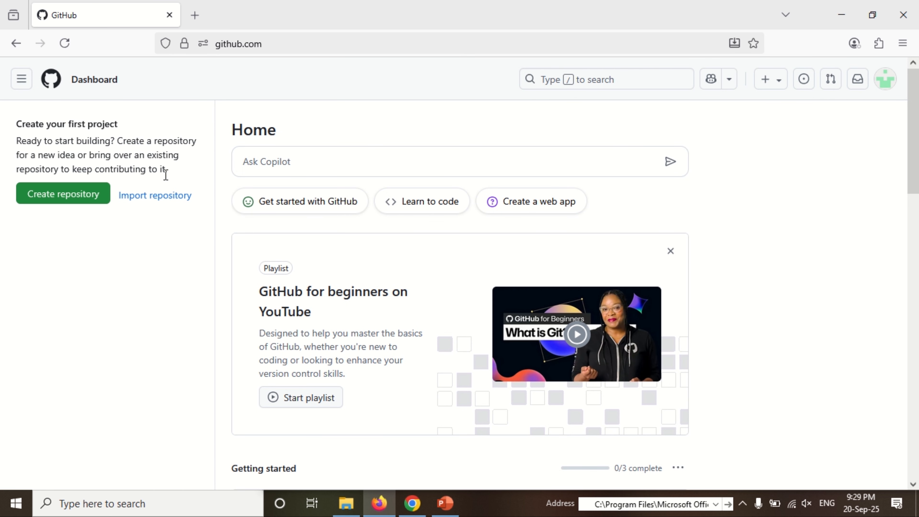
Create a new public repository named hotel-app-ebrastack without a README, .gitignore or license.
{"action": "left_click", "coordinate": [73, 200]}
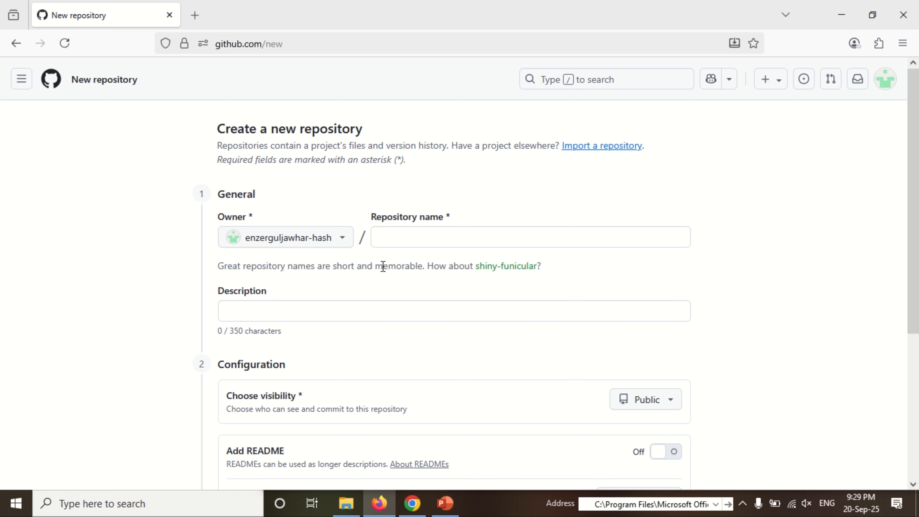
{"action": "left_click", "coordinate": [391, 237]}
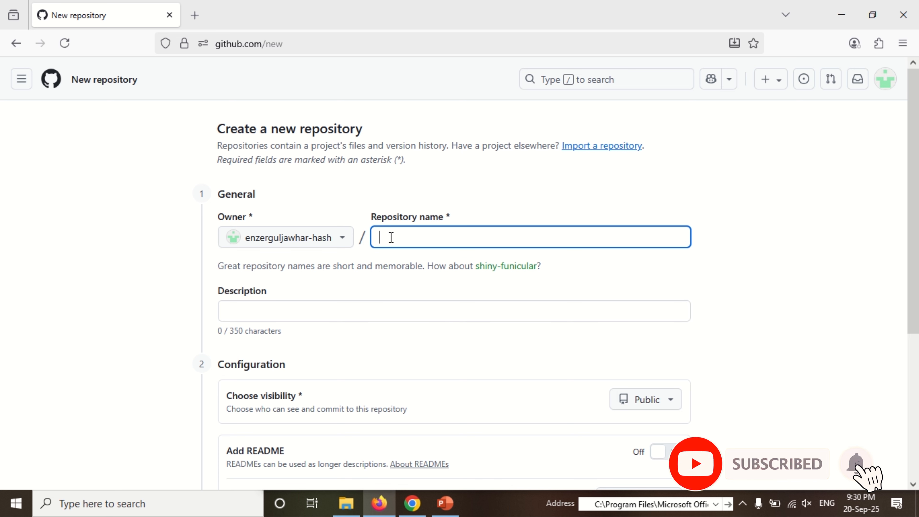
{"action": "type", "text": "hote"}
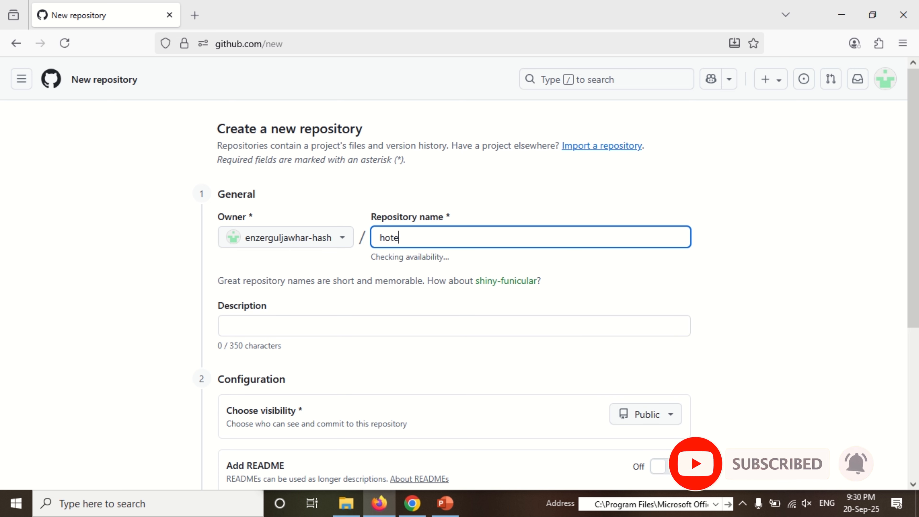
{"action": "type", "text": "l-"}
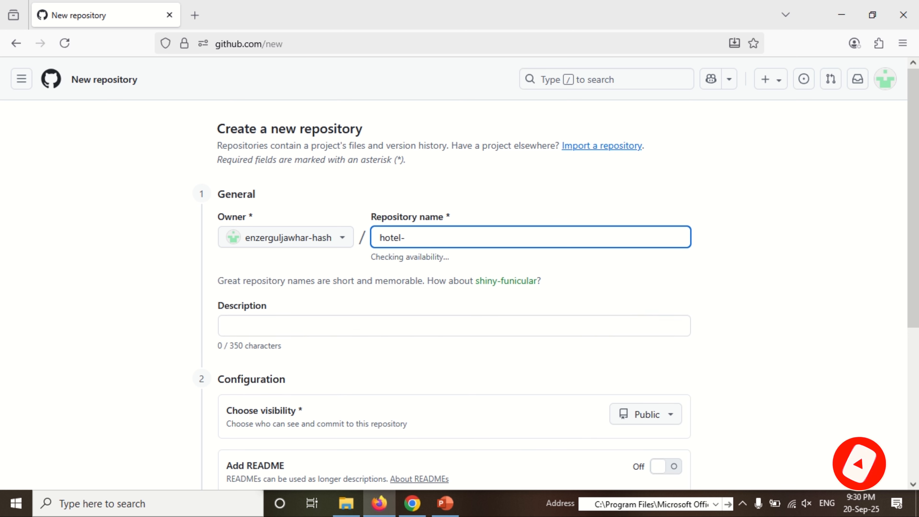
{"action": "type", "text": "app"}
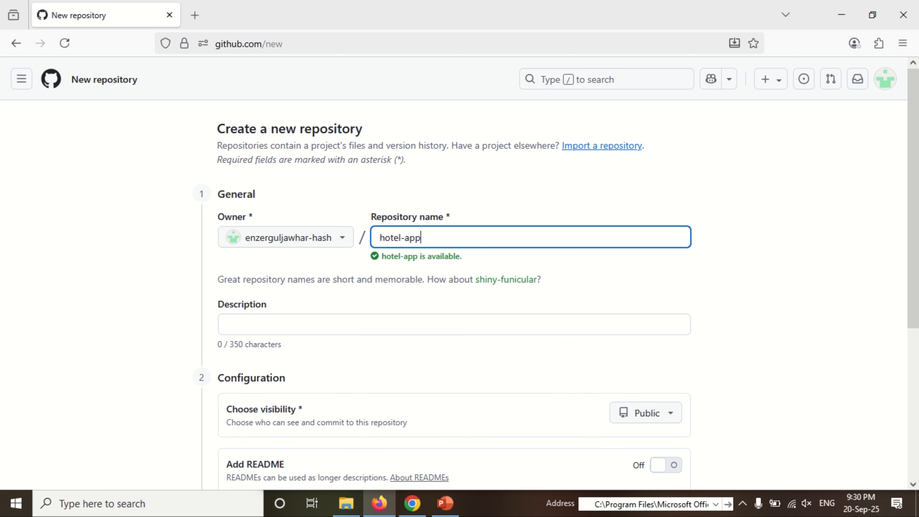
{"action": "type", "text": "p-Ebr"}
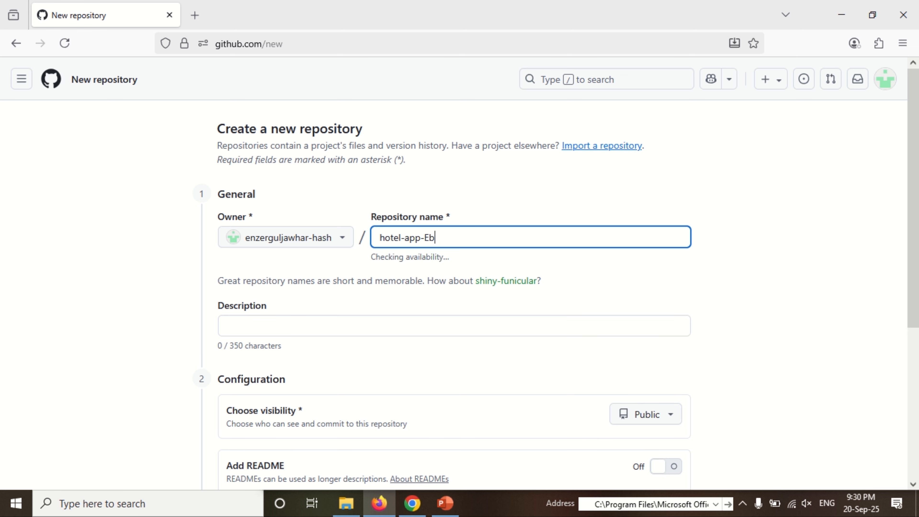
{"action": "key", "text": "BackSpace"}
{"action": "key", "text": "BackSpace"}
{"action": "key", "text": "BackSpace"}
{"action": "type", "text": "eb"}
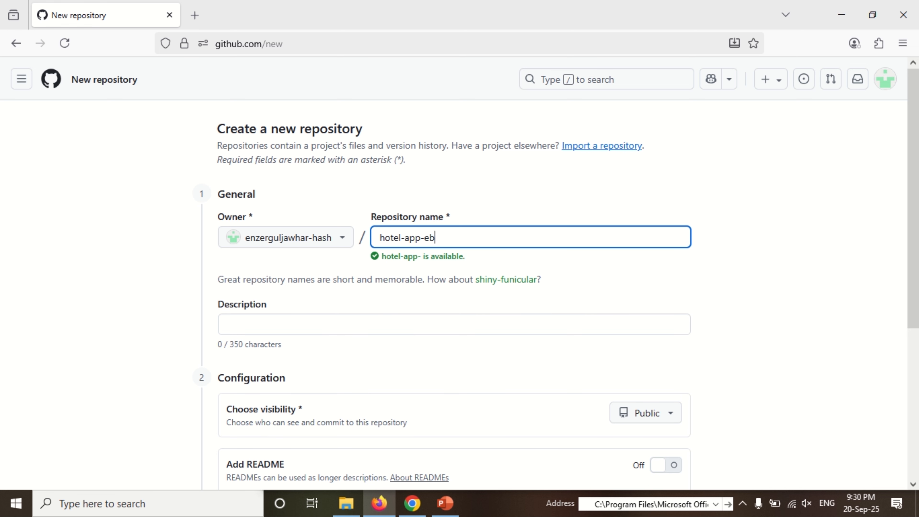
{"action": "type", "text": "rastack"}
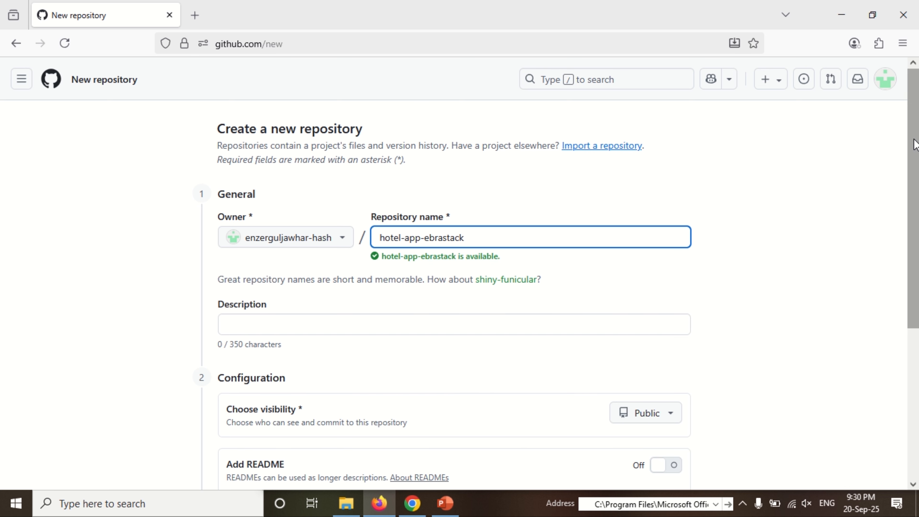
{"action": "scroll", "coordinate": [915, 145], "scroll_direction": "down", "scroll_amount": 5}
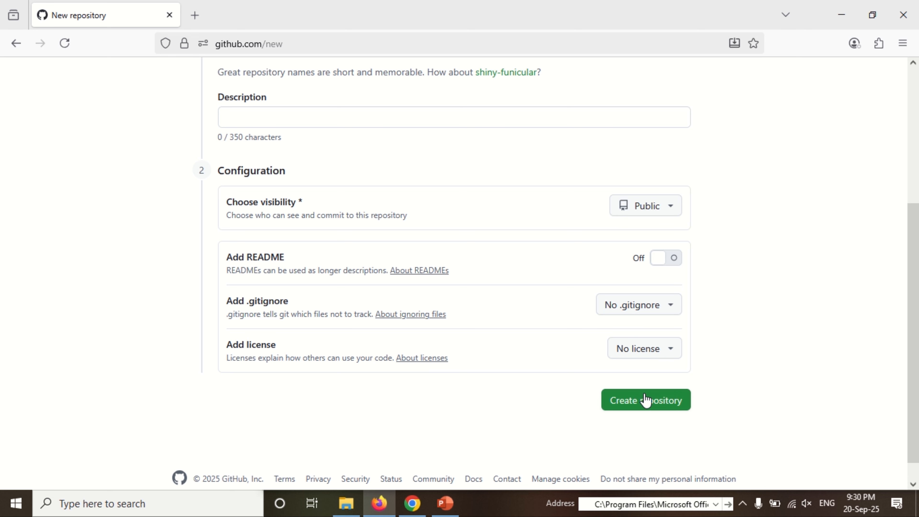
{"action": "left_click", "coordinate": [638, 401]}
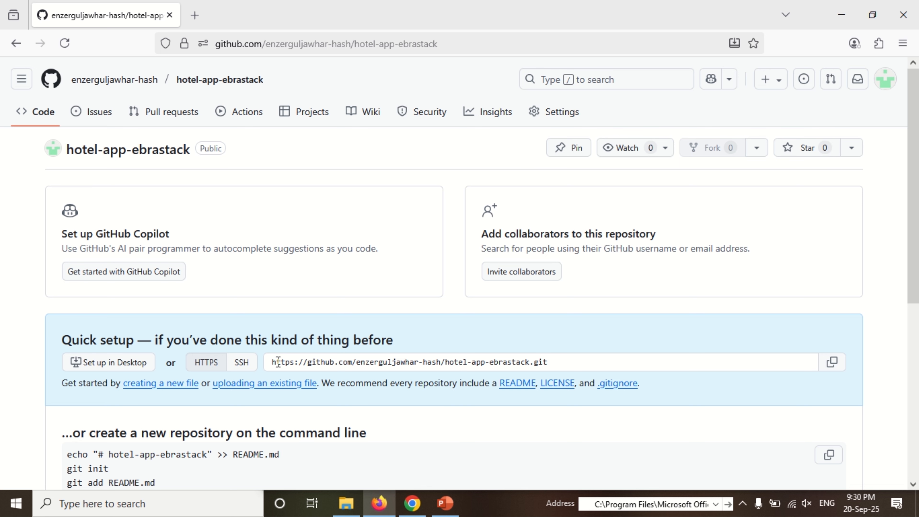
Upload all files from the hotels folder inside YT Videos to the new repository and commit them.
{"action": "left_click", "coordinate": [253, 384]}
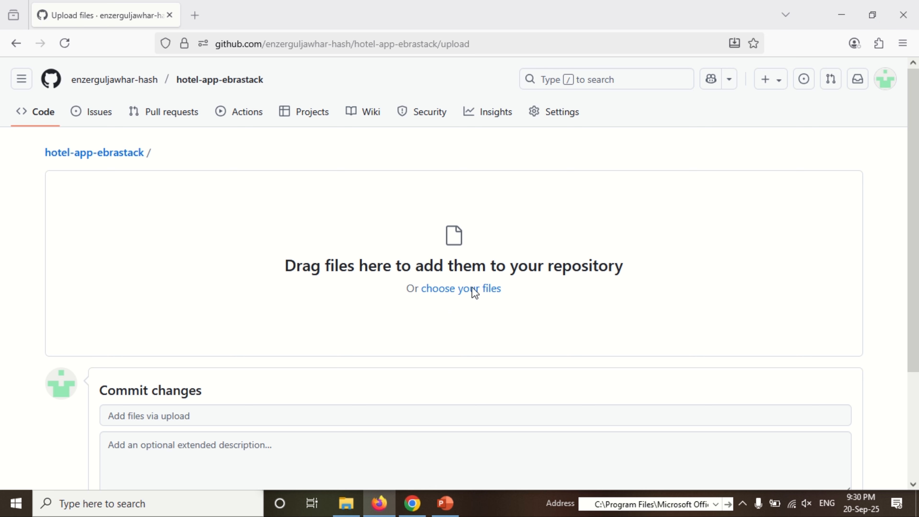
{"action": "left_click", "coordinate": [443, 289]}
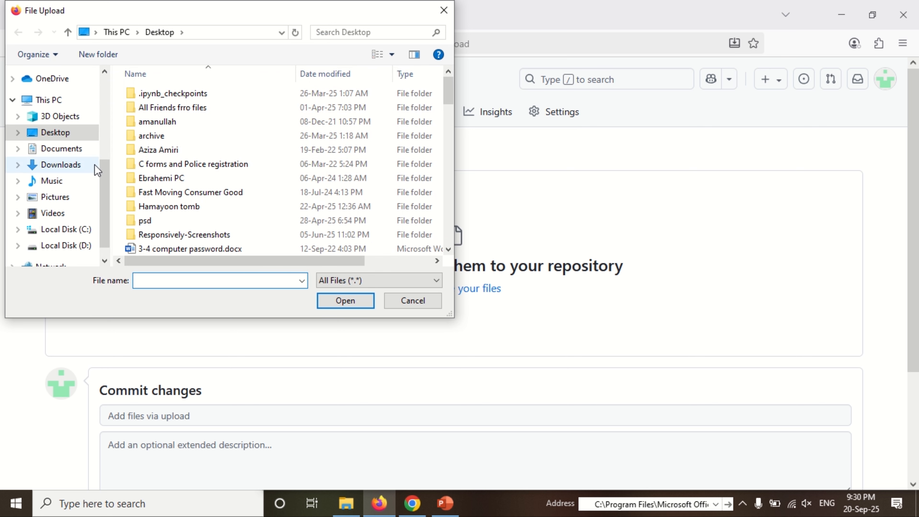
{"action": "left_click_drag", "start_coordinate": [105, 164], "coordinate": [105, 114]}
{"action": "left_click", "coordinate": [63, 109]}
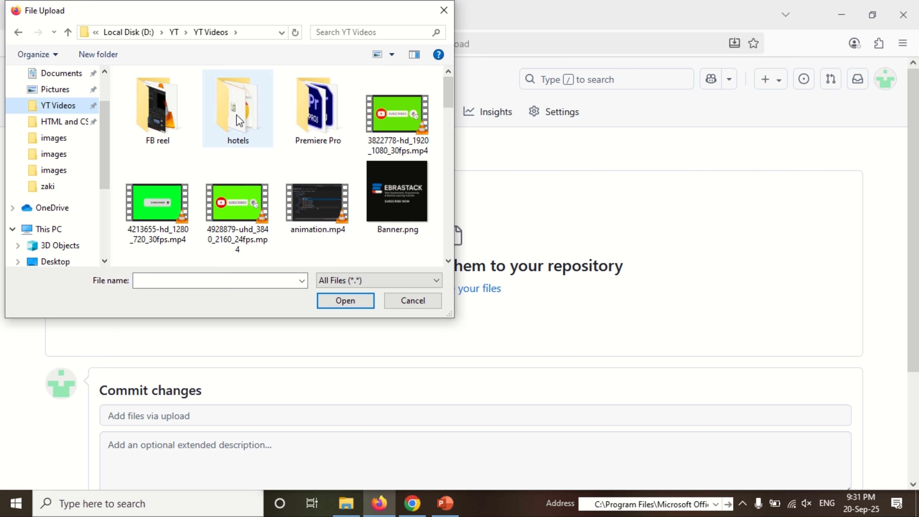
{"action": "double_click", "coordinate": [237, 106]}
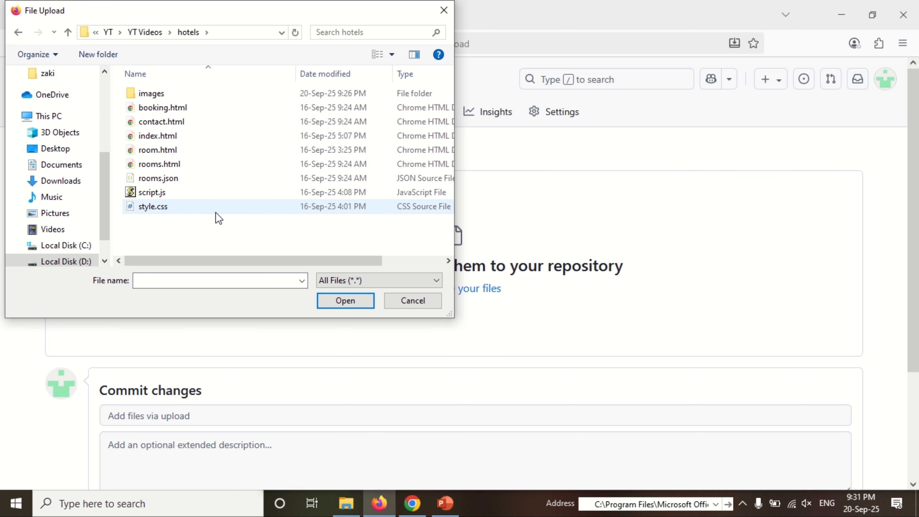
{"action": "key", "text": "ctrl+a"}
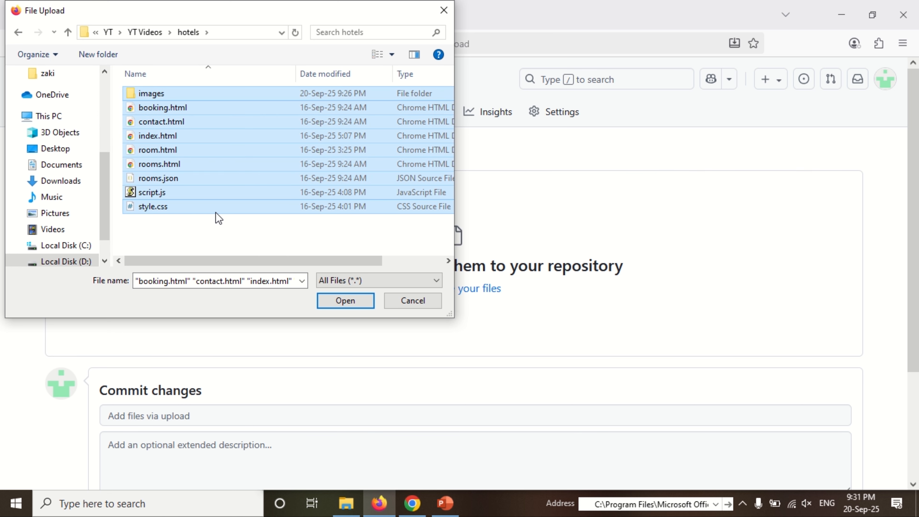
{"action": "left_click", "coordinate": [344, 302]}
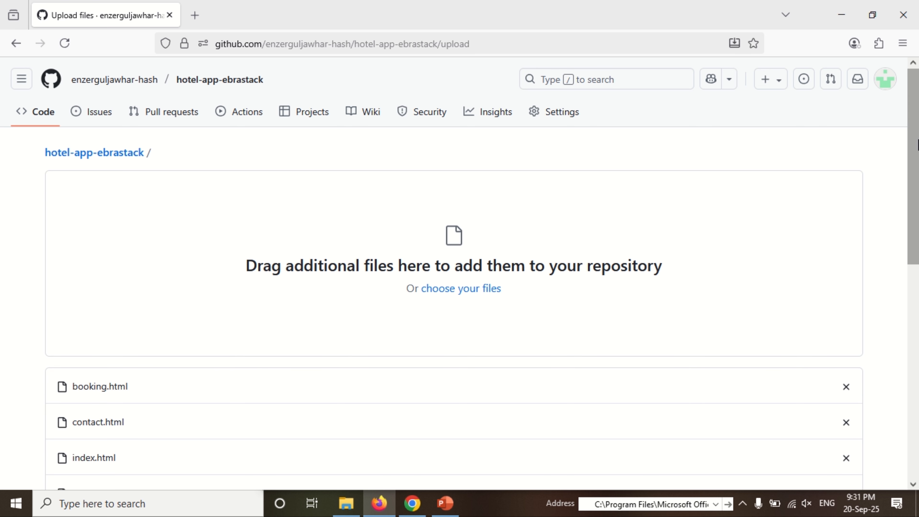
{"action": "left_click_drag", "start_coordinate": [913, 137], "coordinate": [912, 370]}
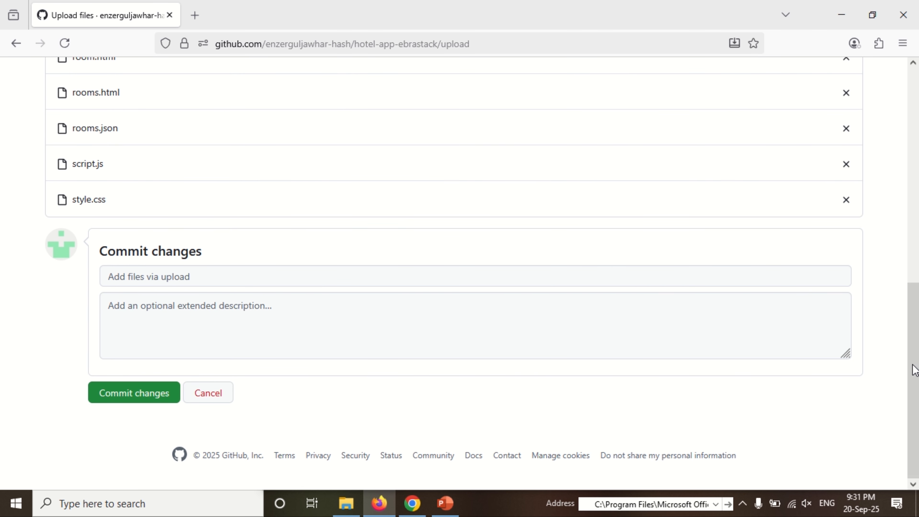
{"action": "left_click", "coordinate": [138, 394]}
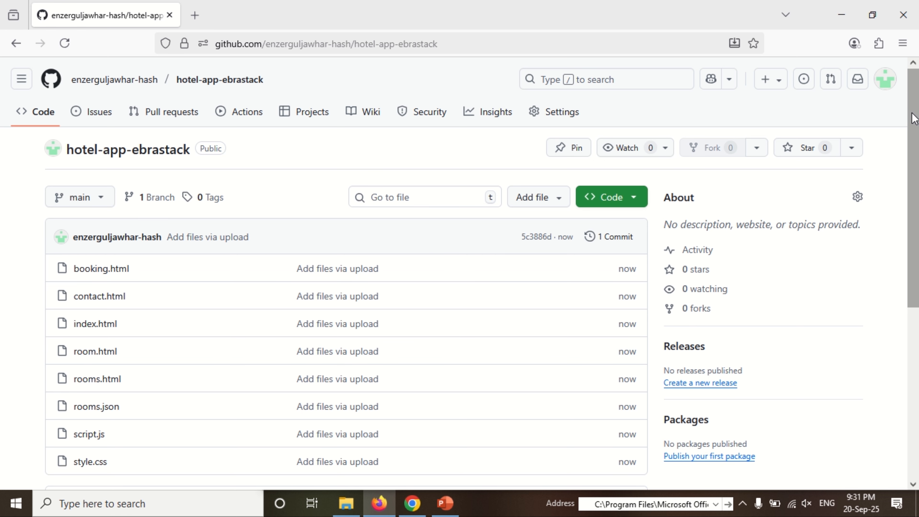
Enable GitHub Pages in the repository settings, deploying from the main branch and the / (root) folder.
{"action": "left_click_drag", "start_coordinate": [914, 118], "coordinate": [911, 74]}
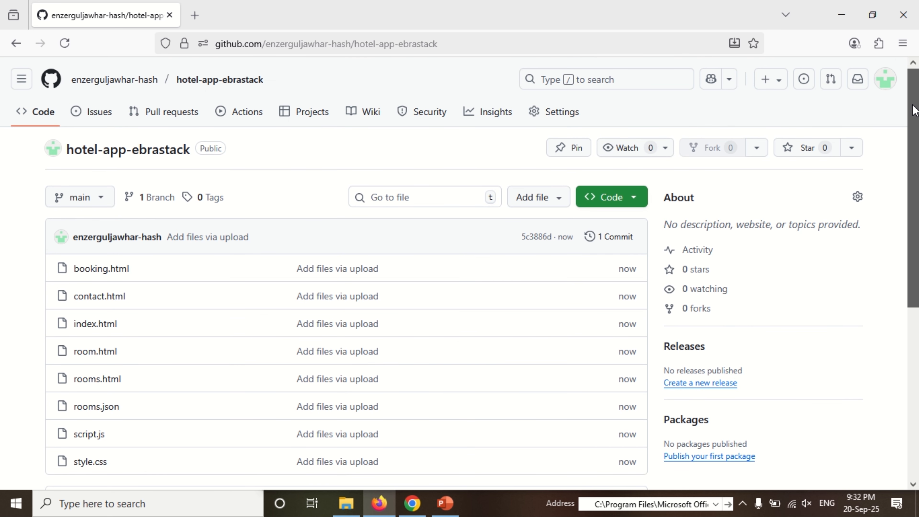
{"action": "left_click", "coordinate": [555, 119]}
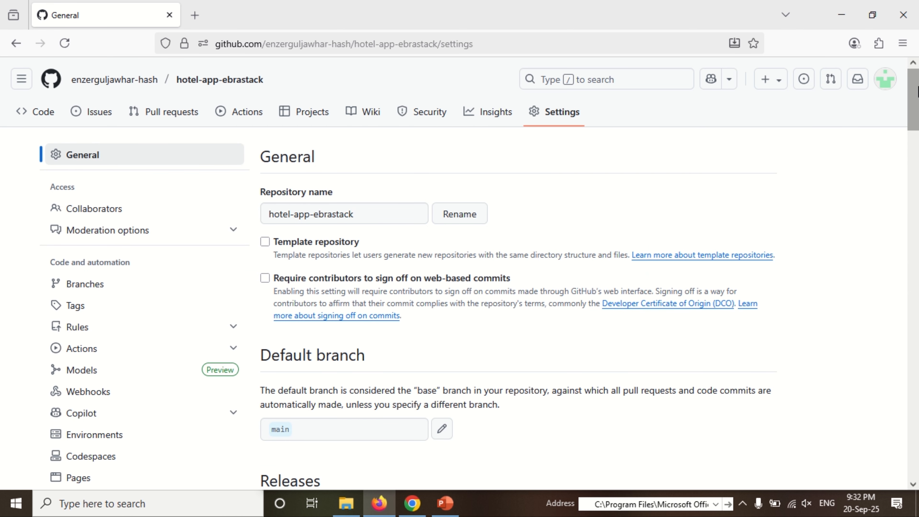
{"action": "scroll", "coordinate": [915, 211], "scroll_direction": "down", "scroll_amount": 3}
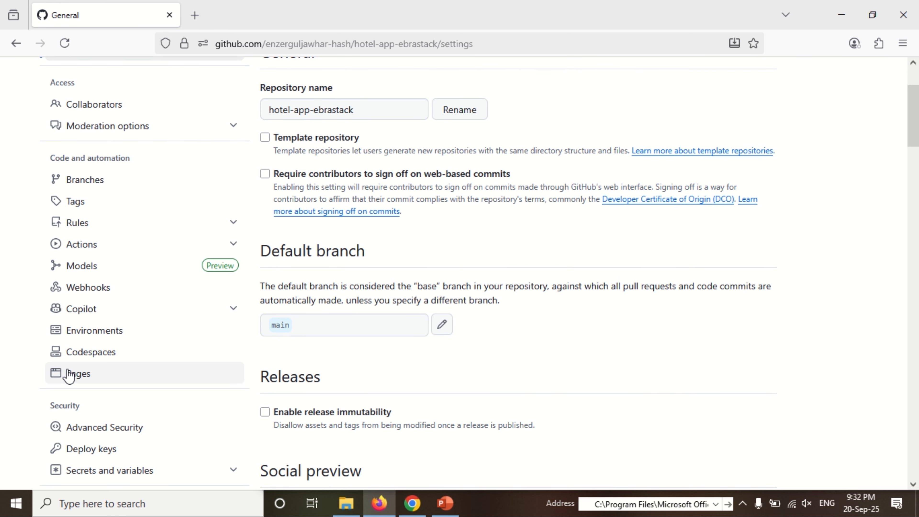
{"action": "left_click", "coordinate": [85, 379]}
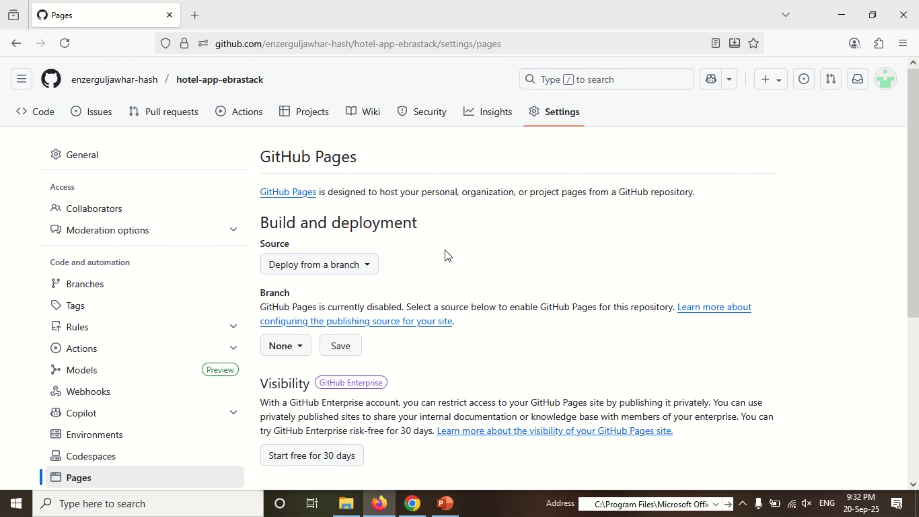
{"action": "scroll", "coordinate": [910, 151], "scroll_direction": "down", "scroll_amount": 2}
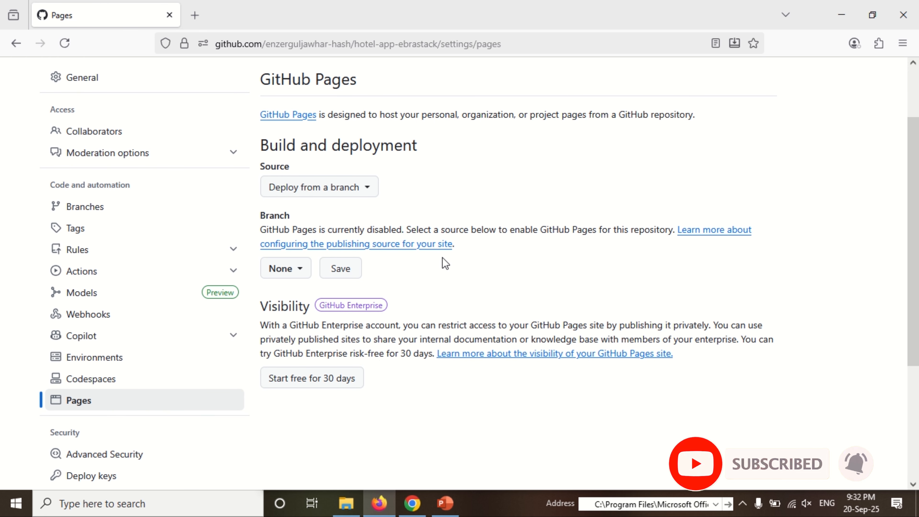
{"action": "left_click", "coordinate": [299, 273]}
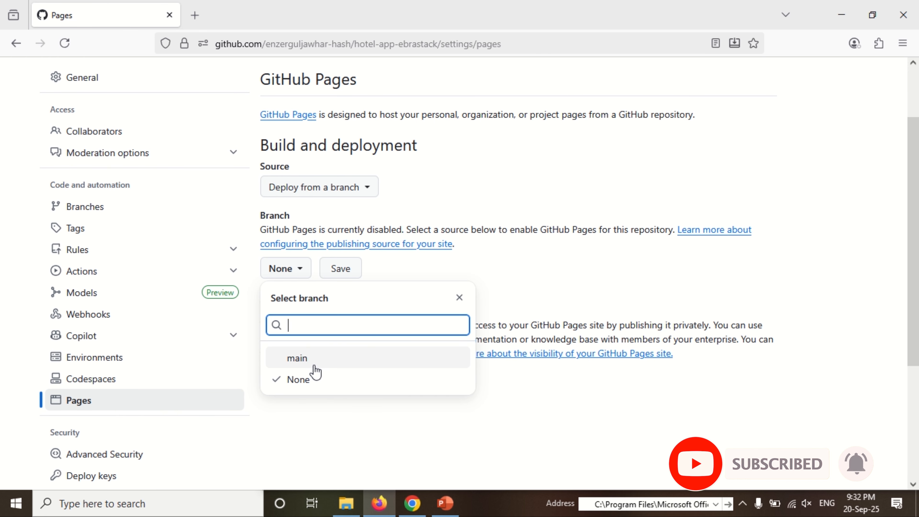
{"action": "left_click", "coordinate": [302, 359]}
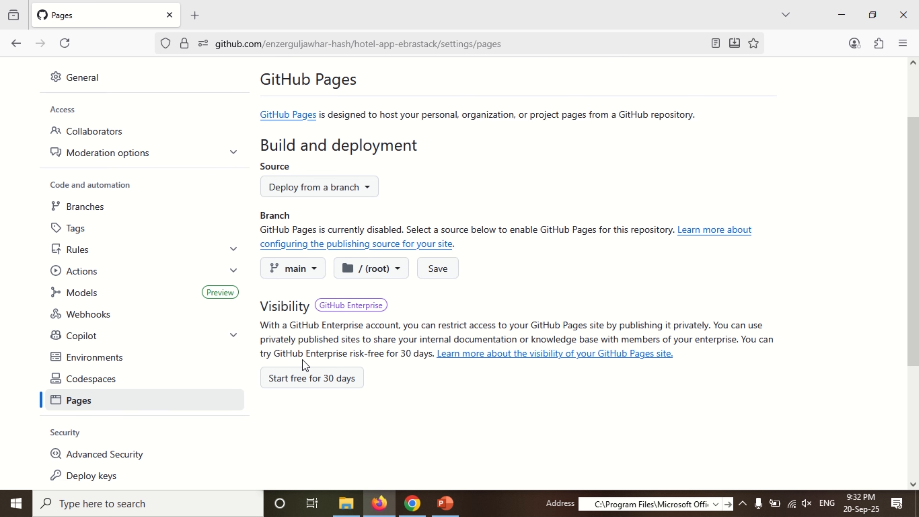
{"action": "left_click", "coordinate": [445, 278]}
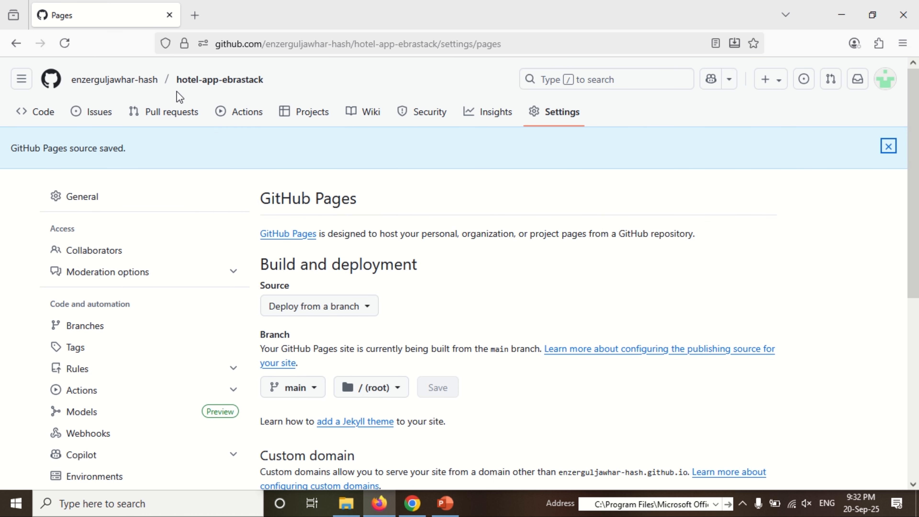
Reload the GitHub Pages settings until the live site address is available and copy that address.
{"action": "left_click", "coordinate": [65, 47]}
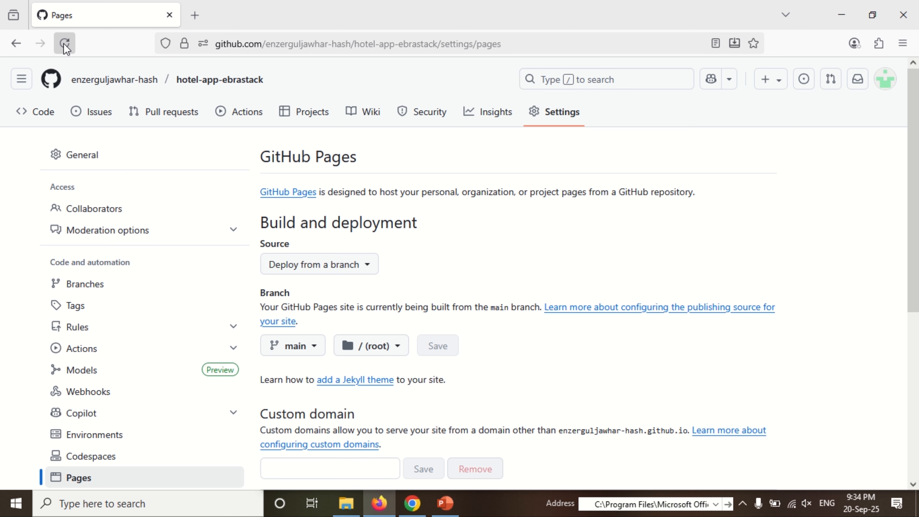
{"action": "left_click", "coordinate": [65, 45]}
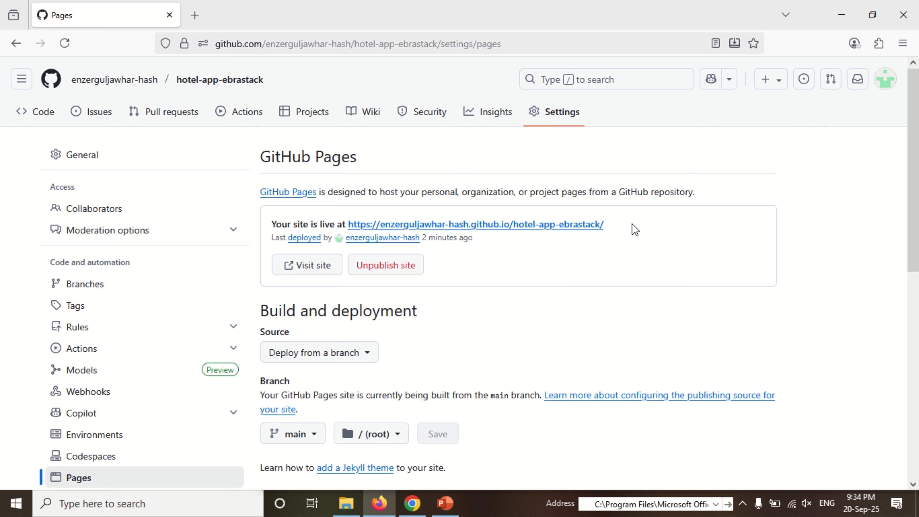
{"action": "left_click_drag", "start_coordinate": [618, 228], "coordinate": [348, 221]}
{"action": "key", "text": "ctrl+c"}
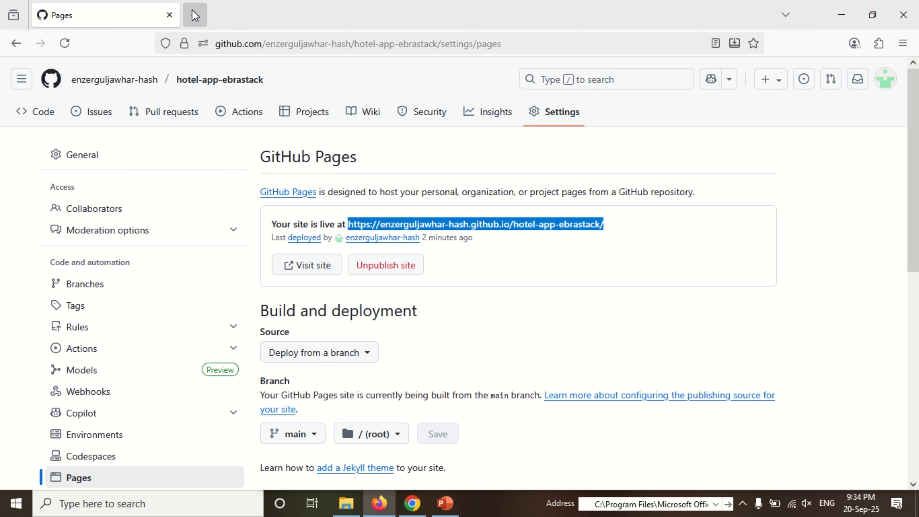
Open the copied site address in a new browser tab and go to the site's rooms page through Explore Rooms.
{"action": "left_click", "coordinate": [197, 17]}
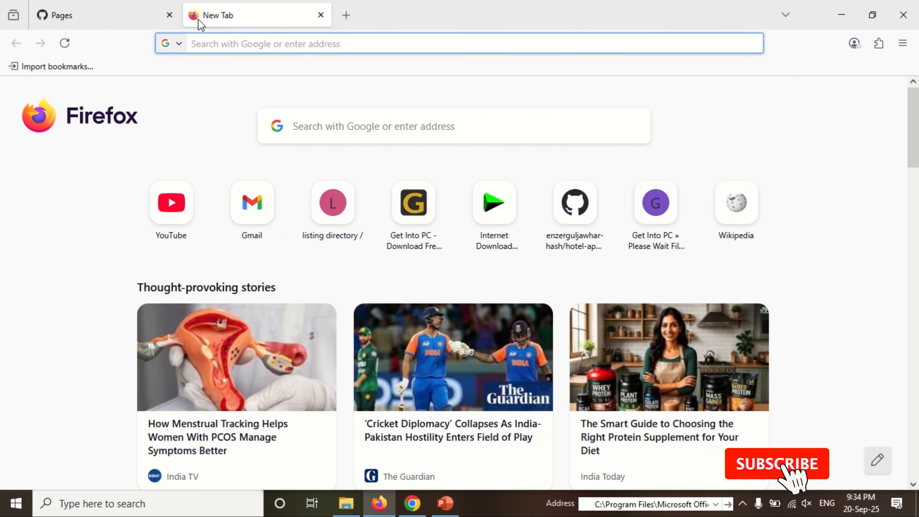
{"action": "left_click", "coordinate": [386, 43]}
{"action": "key", "text": "ctrl+v"}
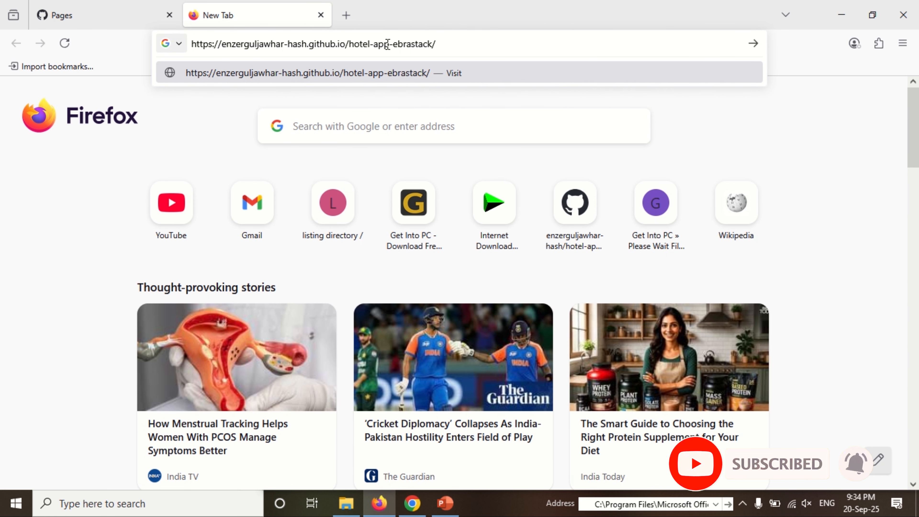
{"action": "key", "text": "Return"}
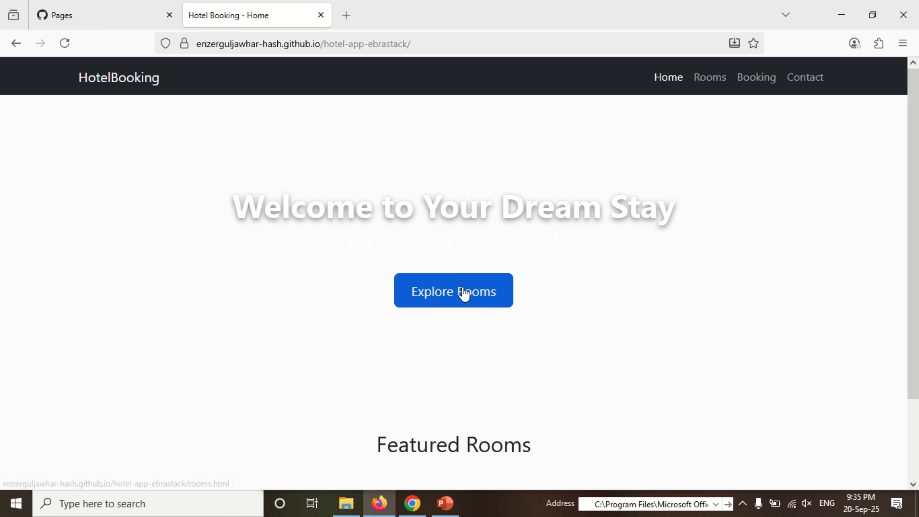
{"action": "left_click", "coordinate": [485, 292]}
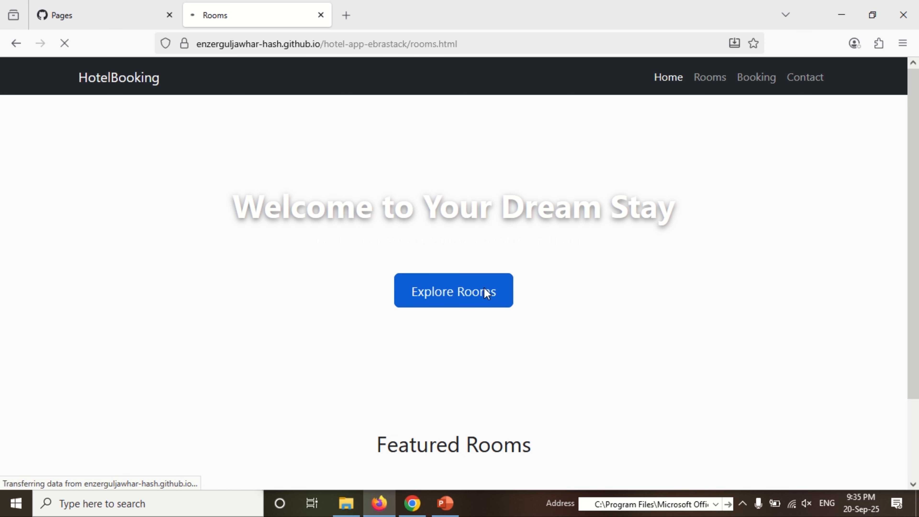